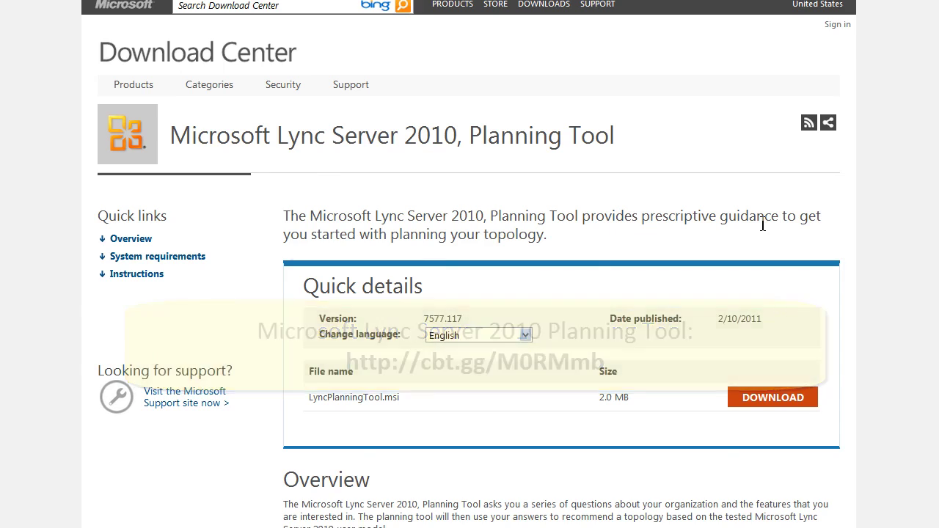
Scroll past the slides toward the Lync Server 2010 Planning Tool download page
scroll(763, 226, "down", 20)
Scroll down the Planning Tool download page toward Related downloads
scroll(767, 232, "down", 1)
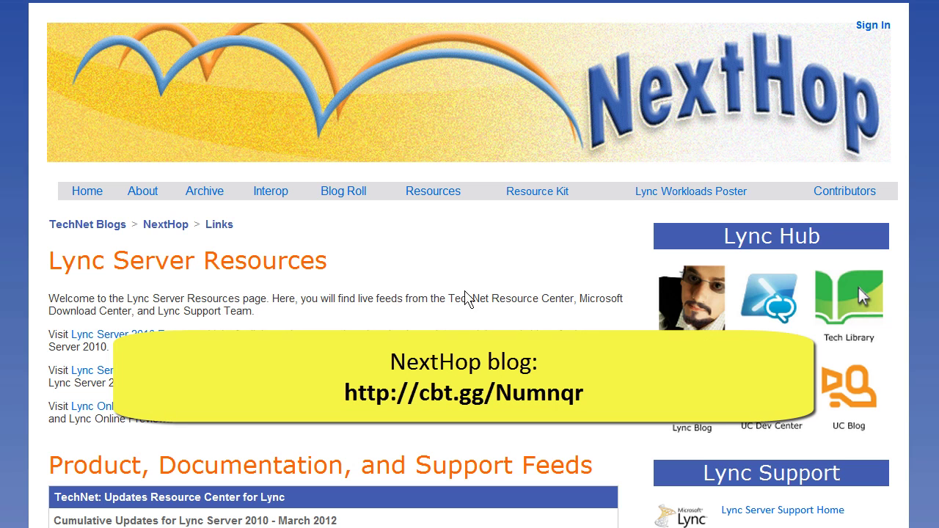
Scroll the NextHop Lync Server Resources page down to the Lync update feeds lists
scroll(460, 298, "down", 4)
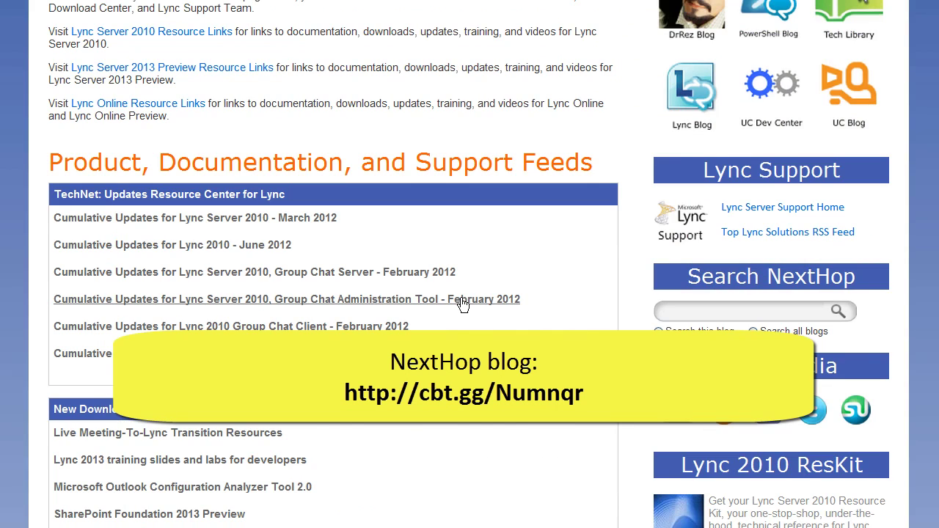
scroll(461, 297, "up", 4)
scroll(460, 297, "down", 5)
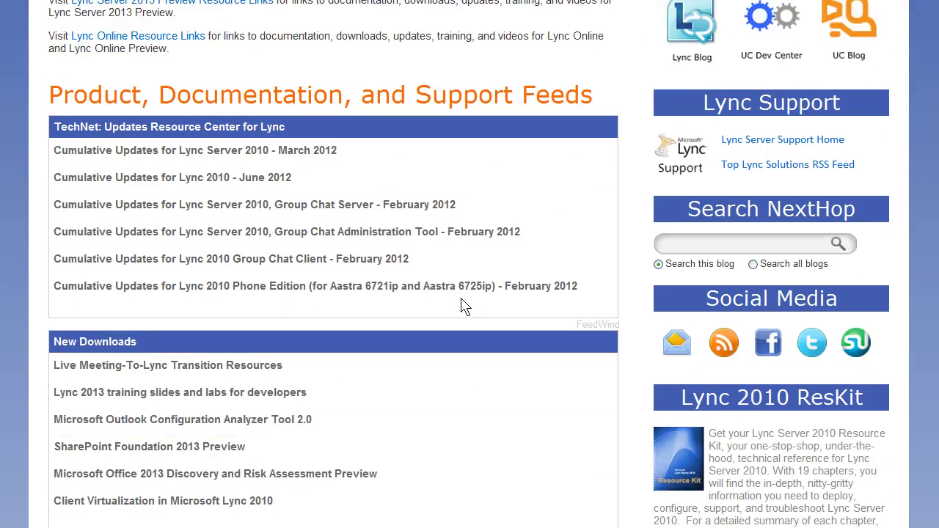
scroll(367, 279, "down", 4)
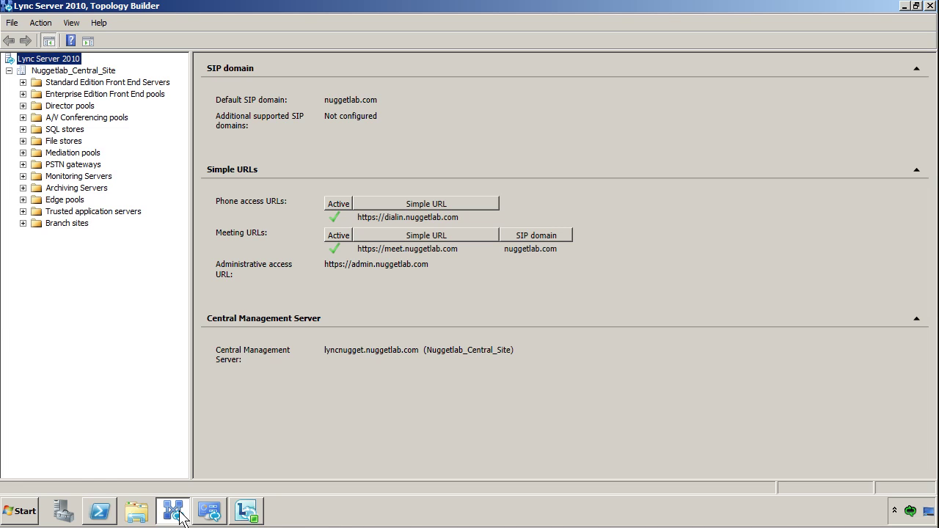
Show the Microsoft Lync Server 2010 tools group under Start > All Programs
left_click(22, 512)
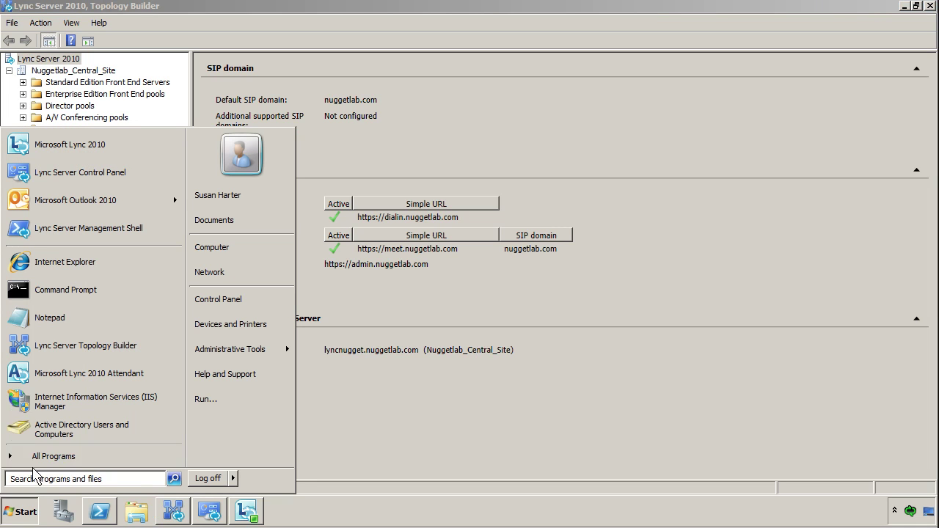
left_click(38, 457)
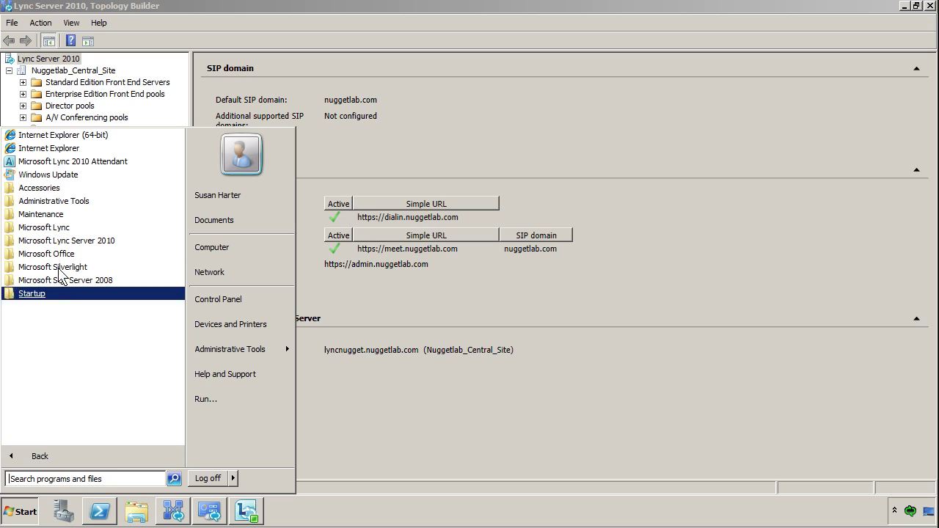
left_click(67, 241)
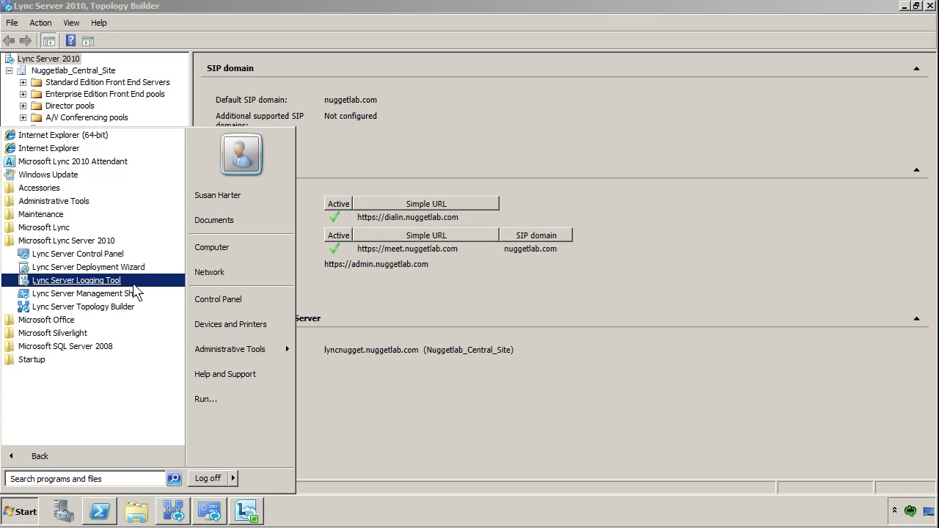
Minimize Topology Builder and bring the Lync Server Control Panel to the front
left_click(905, 12)
left_click(907, 7)
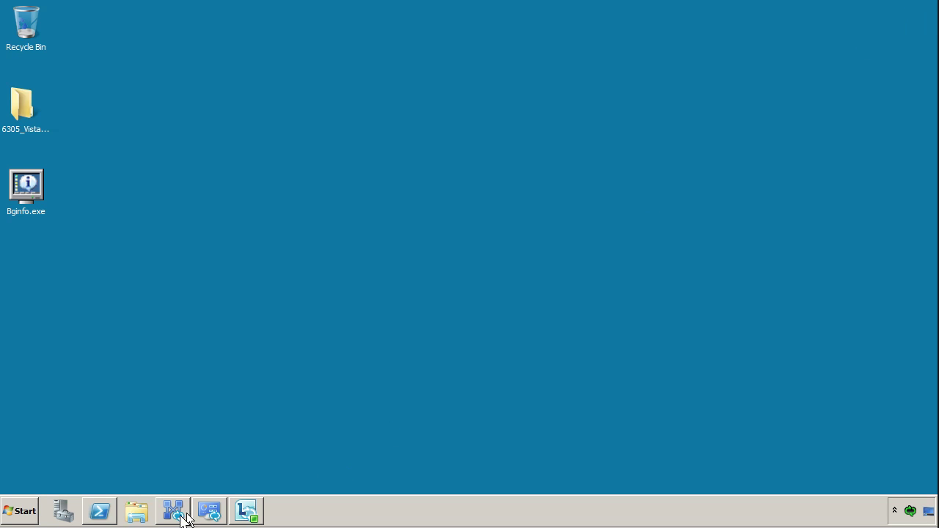
left_click(210, 512)
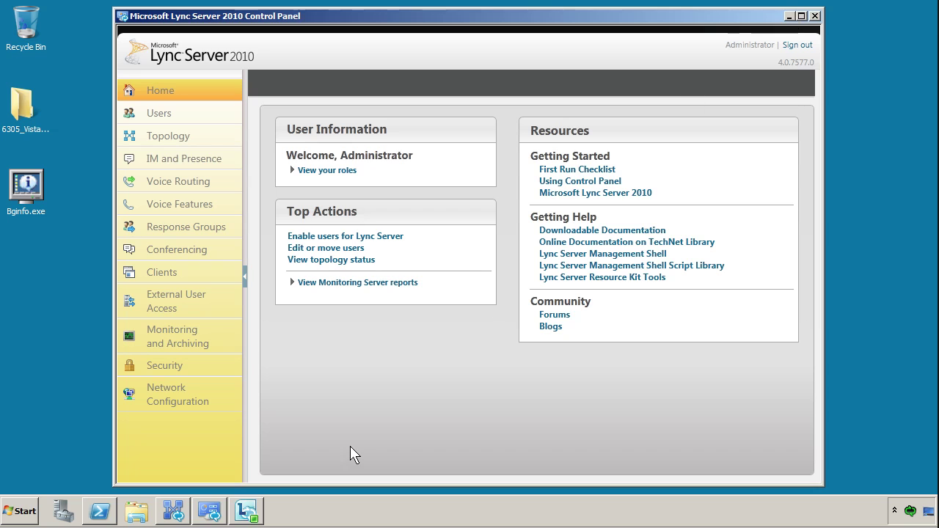
Rerun get-csuser in the Management Shell to list users' settings, then return to Control Panel
left_click(209, 511)
left_click(573, 123)
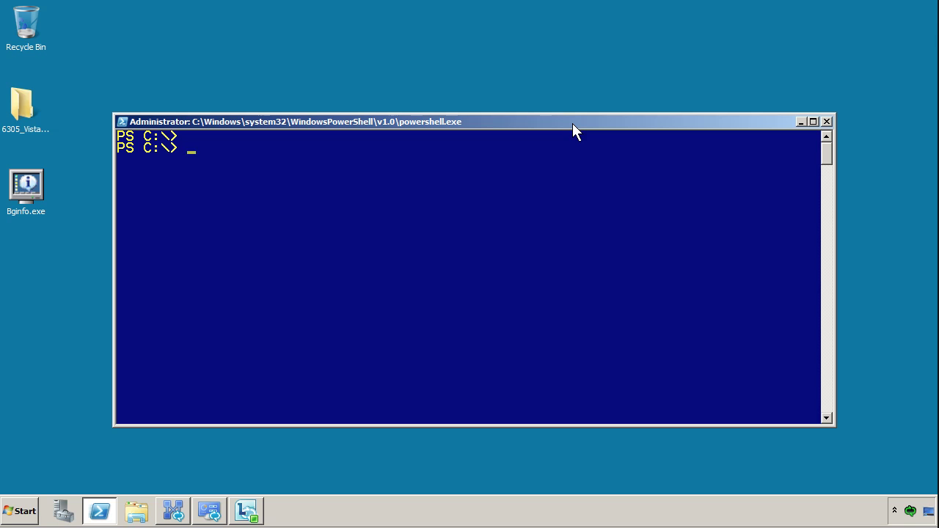
type("cls")
key("Up")
key("Return")
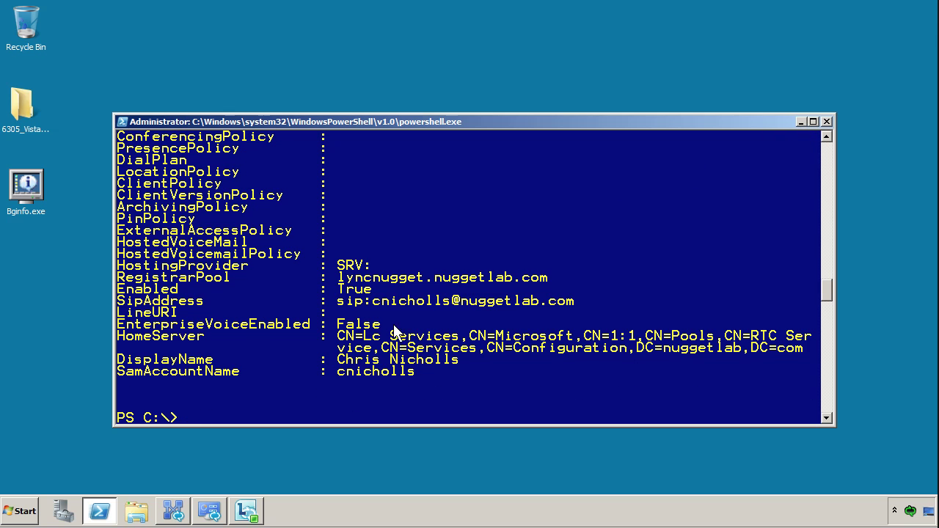
left_click(210, 511)
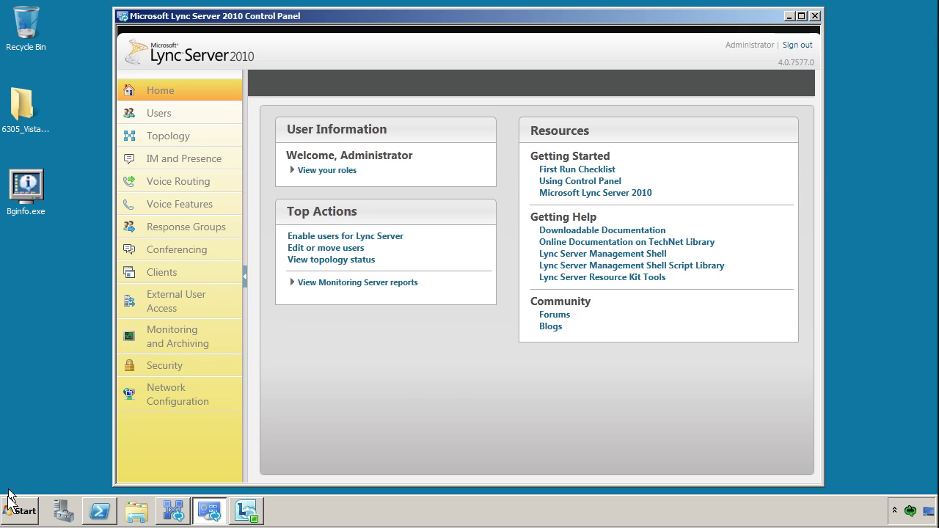
Close the Lync Server Control Panel window and launch Internet Explorer from Start
left_click(32, 513)
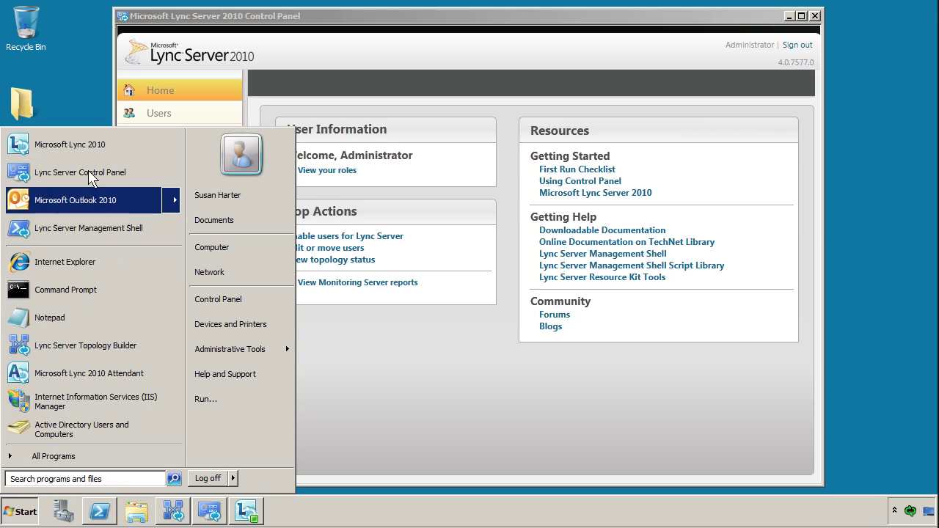
left_click(245, 17)
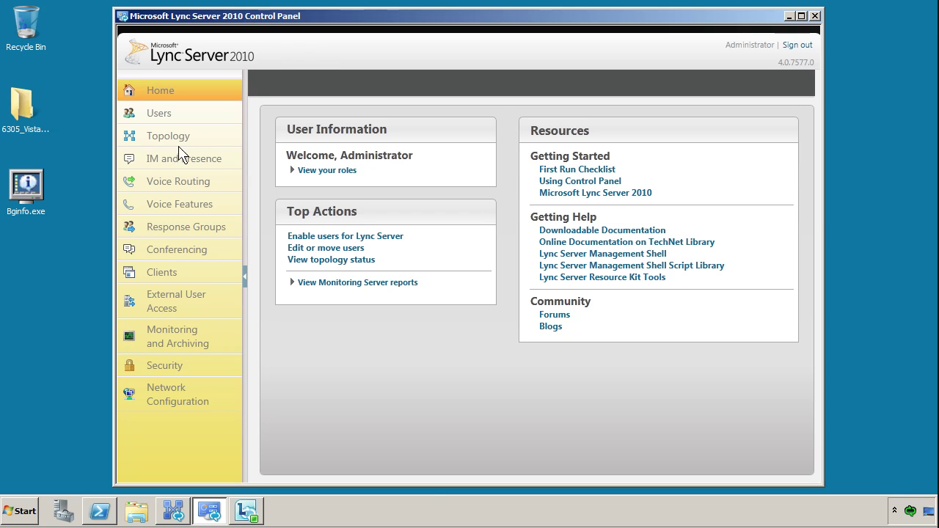
left_click(815, 15)
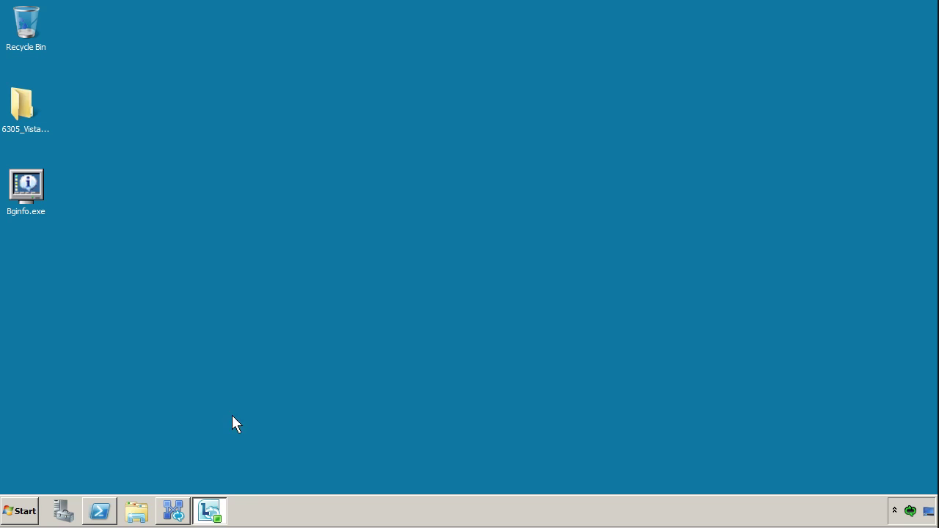
left_click(22, 510)
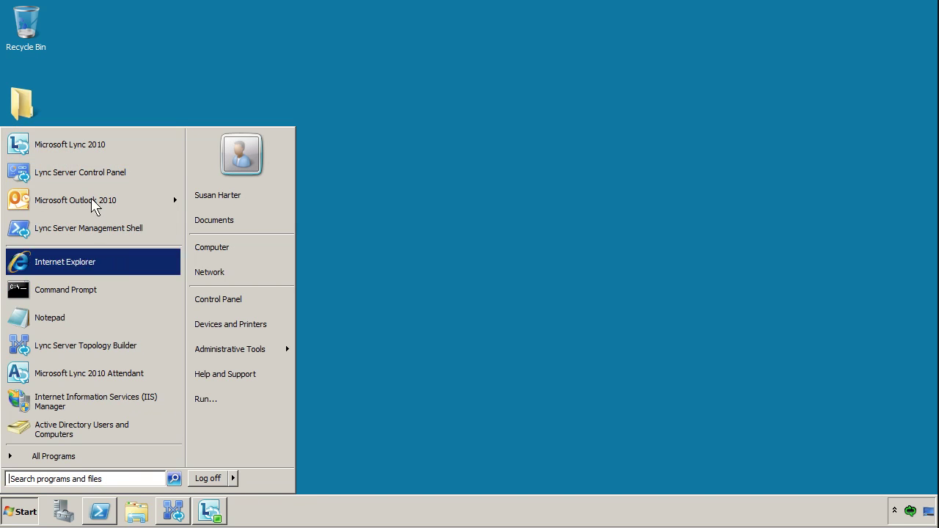
left_click(85, 262)
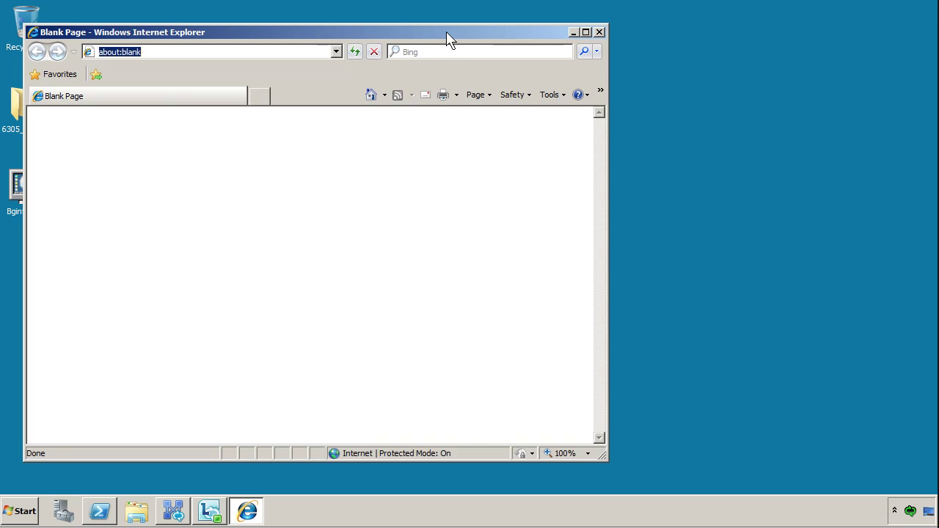
left_click_drag(447, 36, 569, 36)
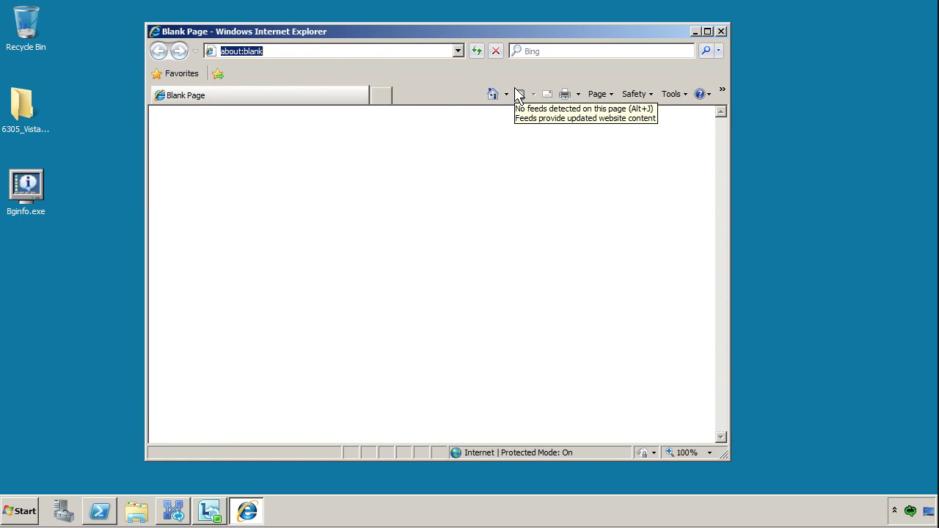
type("https://")
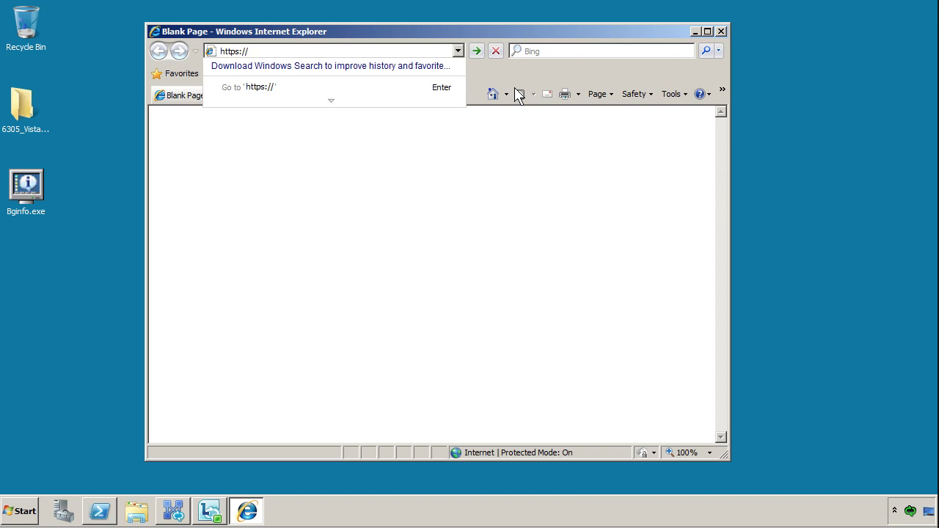
type("admin")
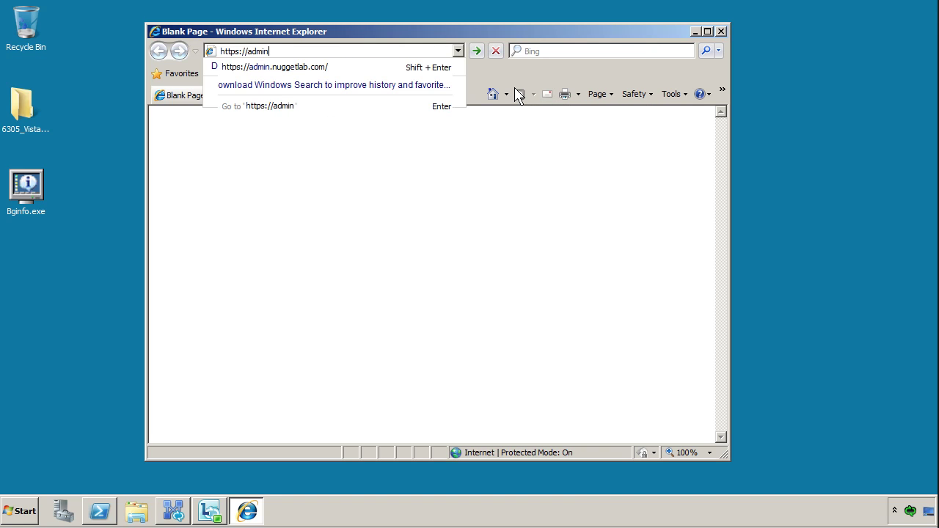
key("Down")
key("Return")
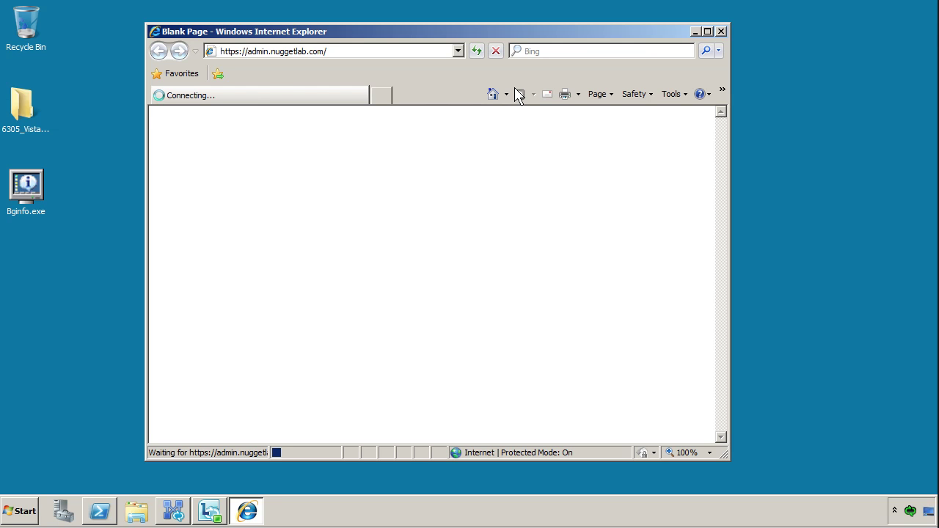
left_click(709, 31)
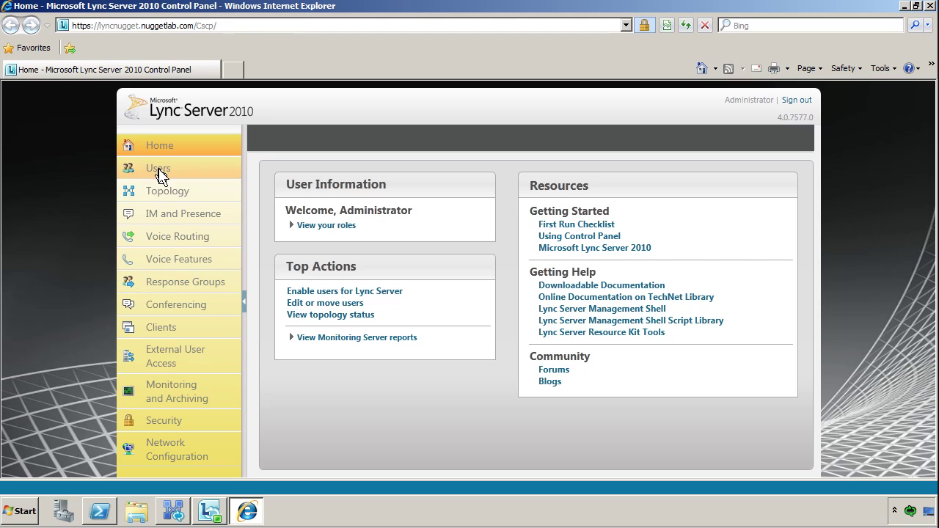
Review the Voice Routing dial plans and New dial plan types, then minimize the browser
left_click(159, 243)
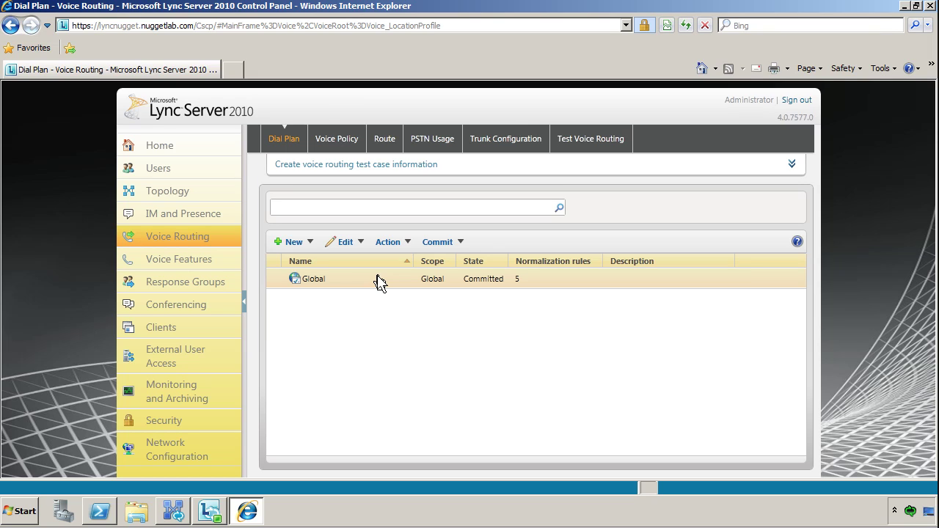
left_click(311, 243)
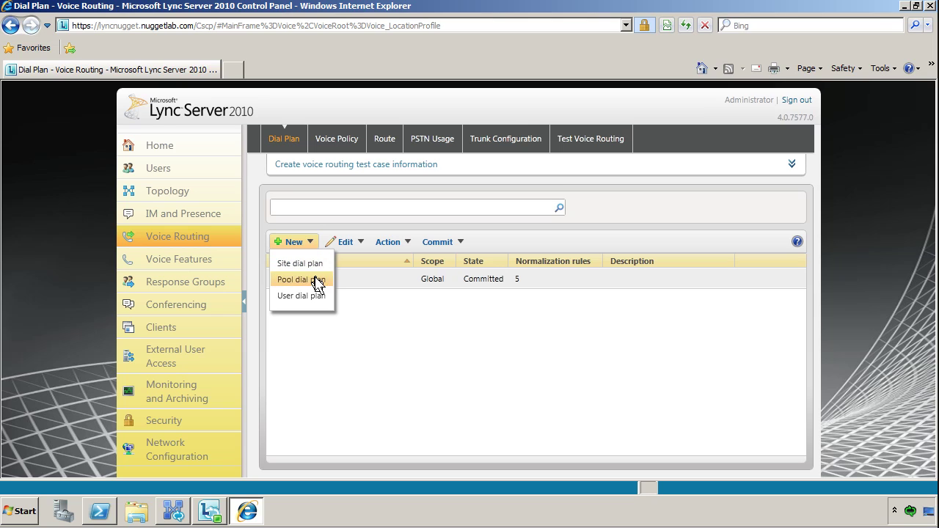
left_click(413, 345)
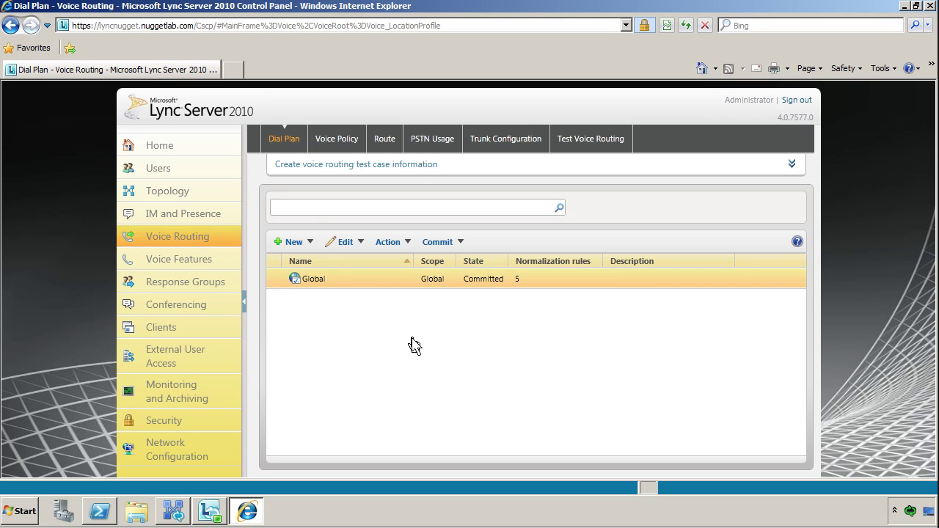
left_click(907, 6)
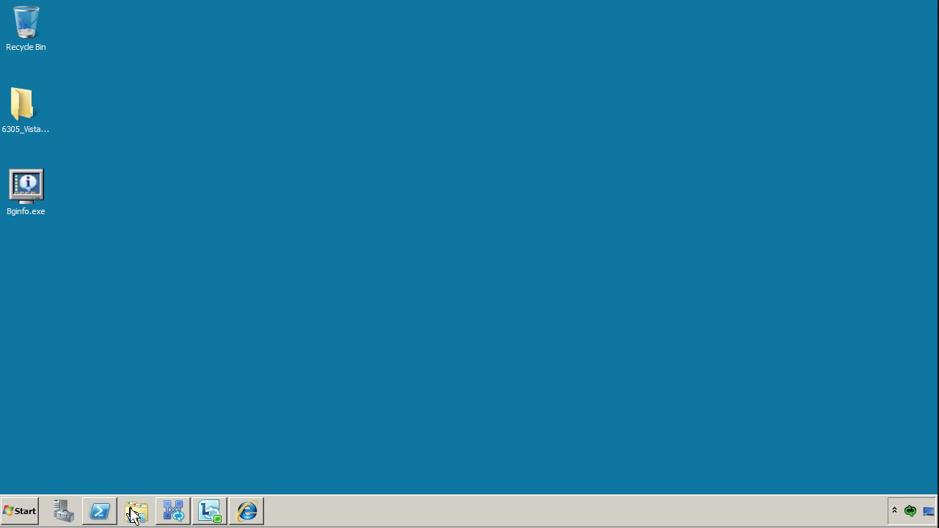
left_click(29, 513)
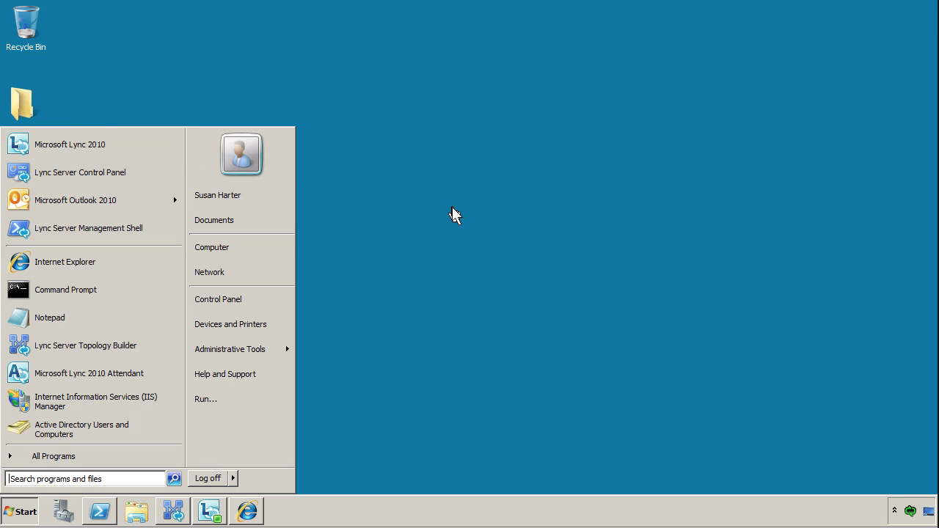
Open the Lync 2010 client and check its tray status options without changing them
left_click(334, 371)
left_click(211, 511)
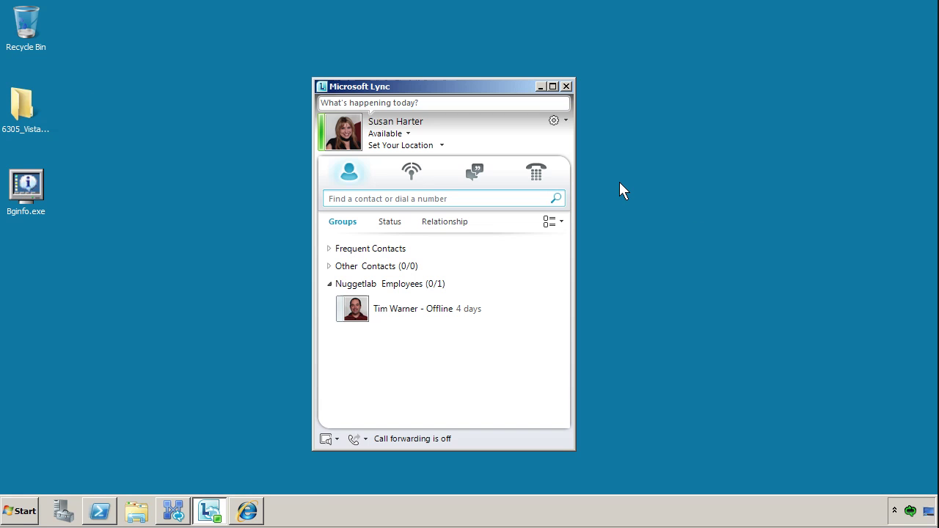
right_click(913, 514)
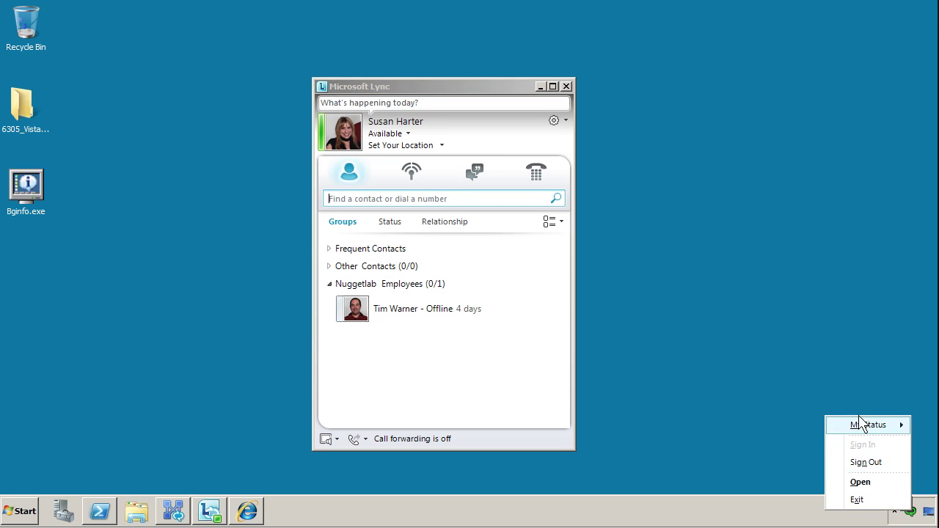
mouse_move(864, 425)
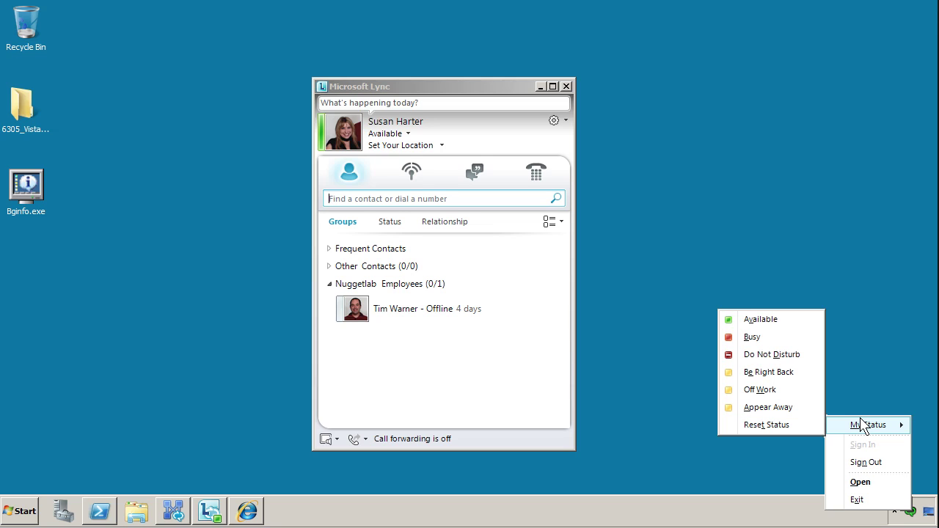
left_click(536, 120)
Display a Nuggetlab Employees contact's card with phone, email and calendar details
mouse_move(398, 314)
left_click(419, 88)
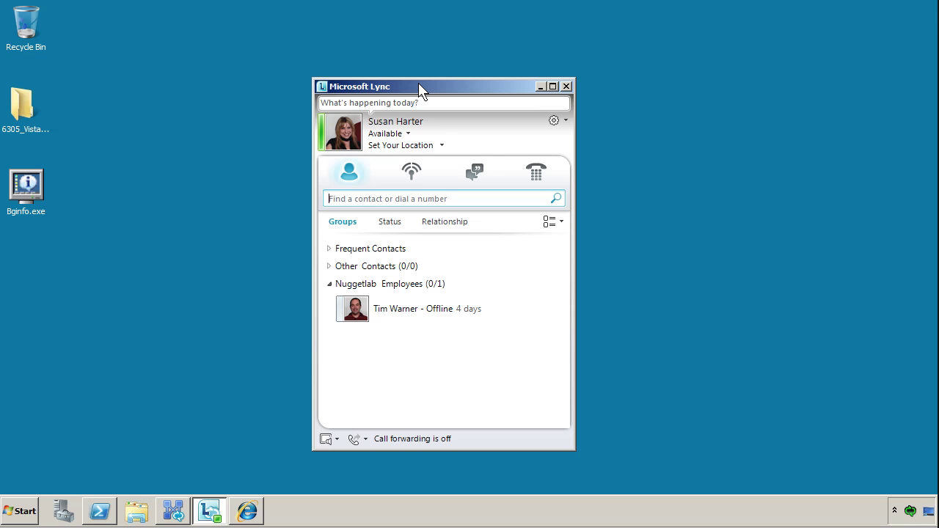
mouse_move(411, 314)
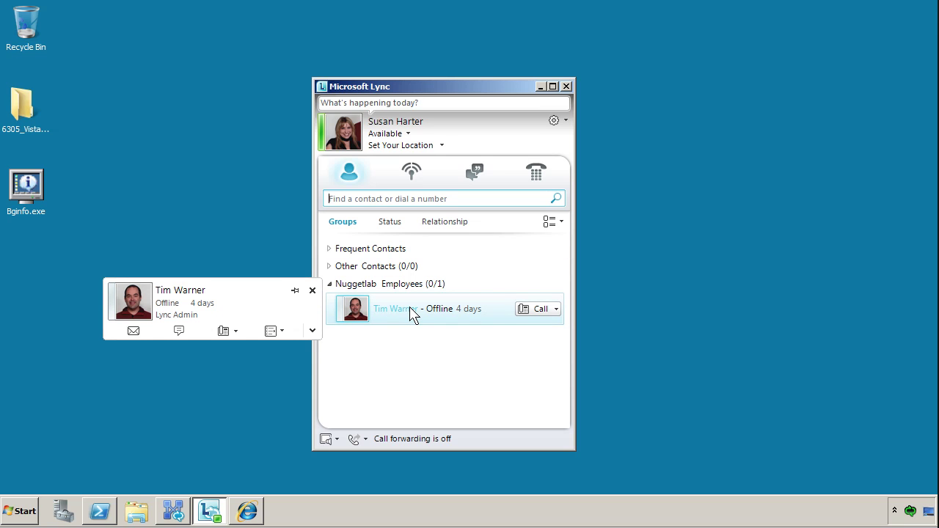
left_click(313, 331)
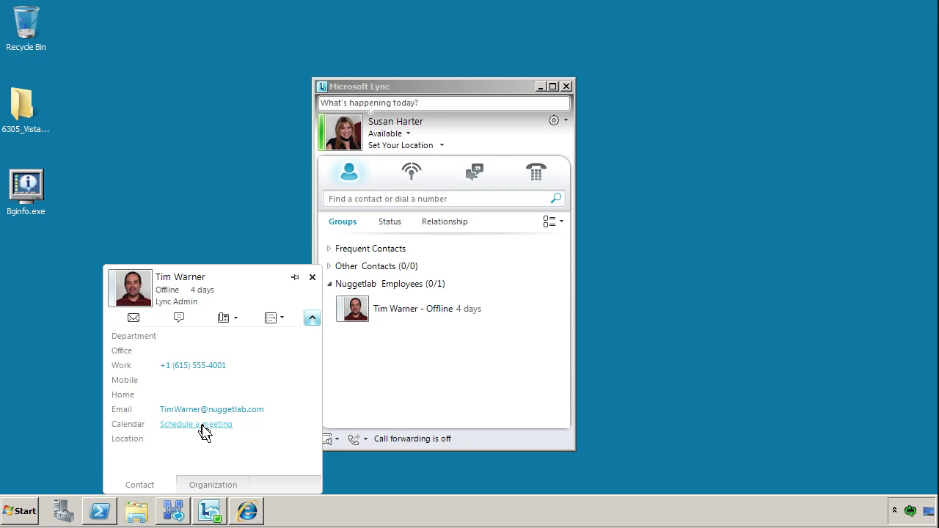
View the contact's call options, close the card, and list the presence statuses
left_click(235, 318)
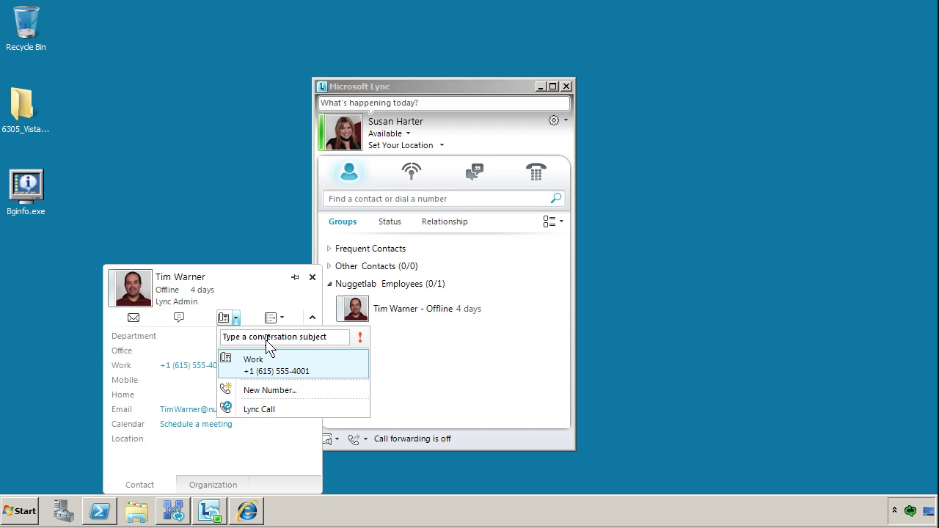
left_click(471, 373)
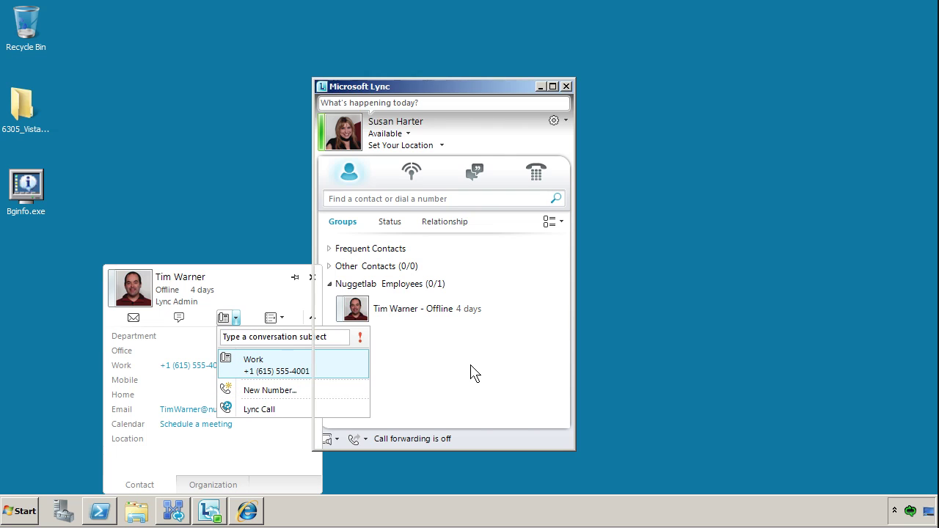
mouse_move(343, 317)
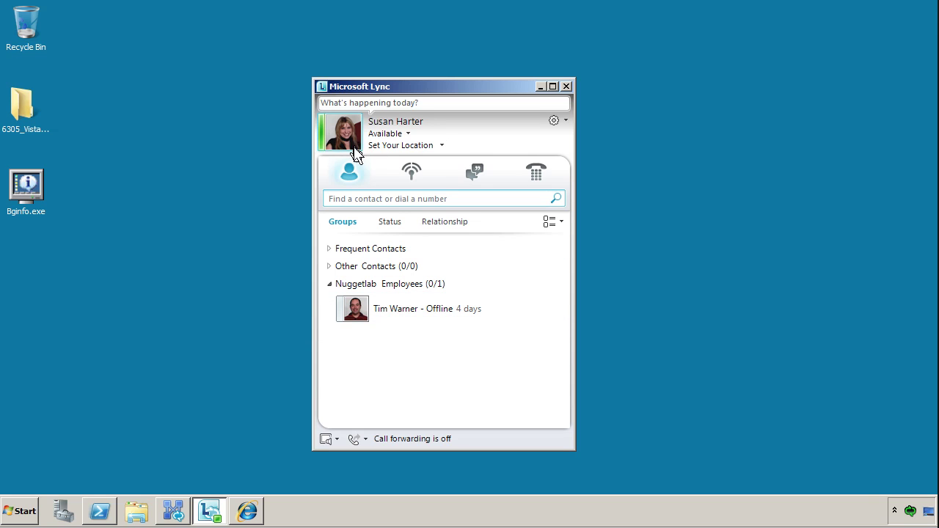
left_click(408, 135)
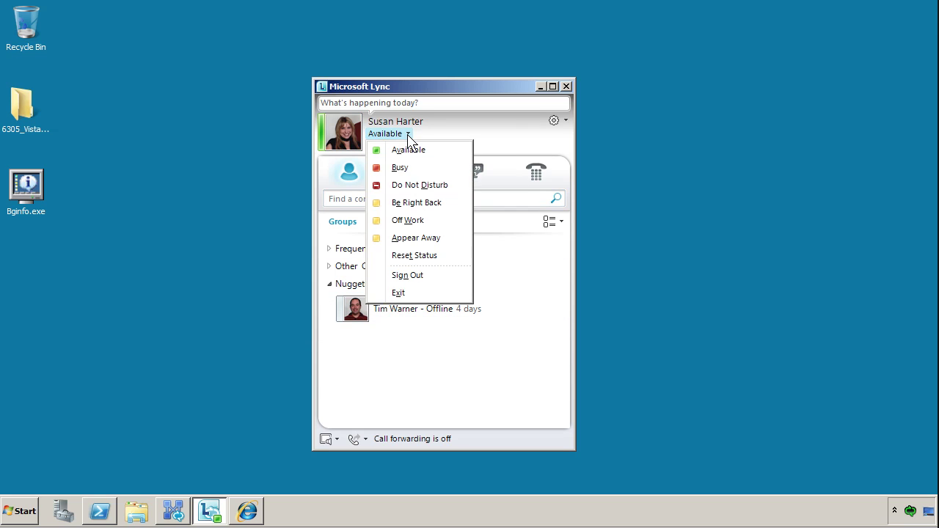
Dismiss the status menu leaving presence as Available, then minimize the Lync 2010 window
left_click(471, 138)
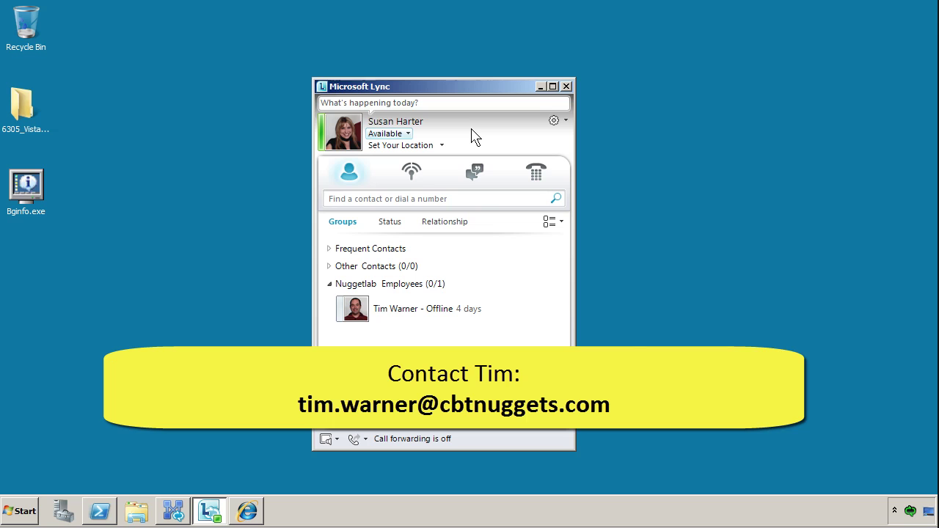
left_click(540, 87)
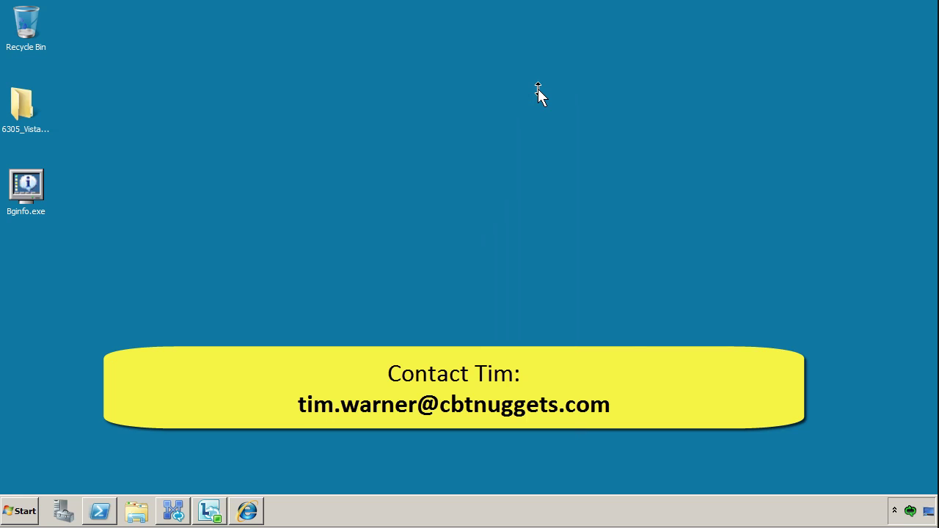